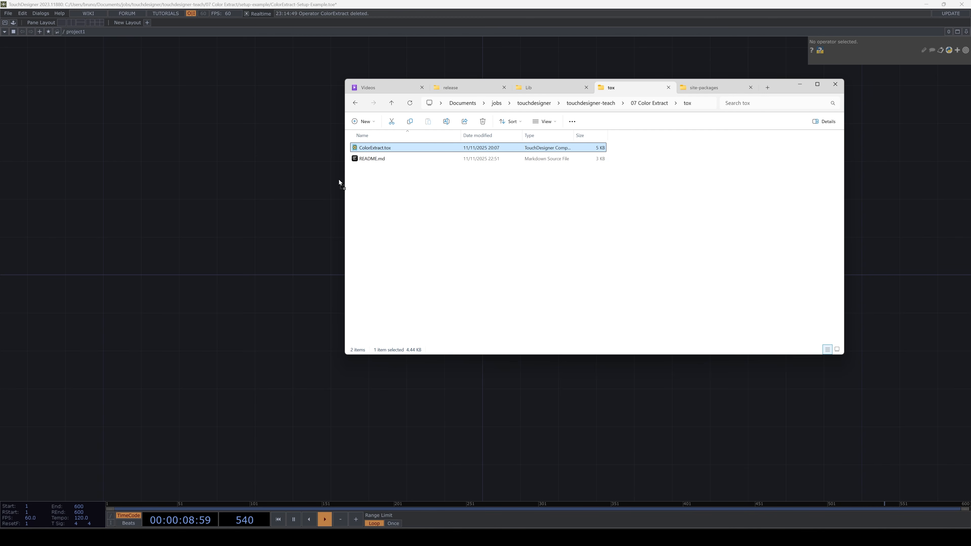
# Step: Load ColorExtract.tox from the tox folder into the project1 network and check its error and Dependencies Path setting
pyautogui.moveTo(338, 183); pyautogui.dragTo(321, 207)
pyautogui.click(314, 148)
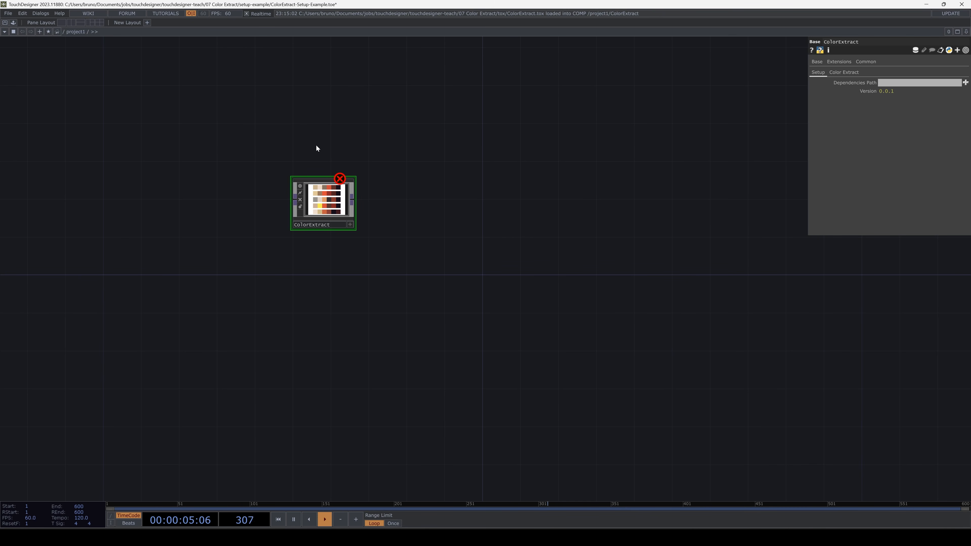
pyautogui.click(342, 183)
pyautogui.click(867, 100)
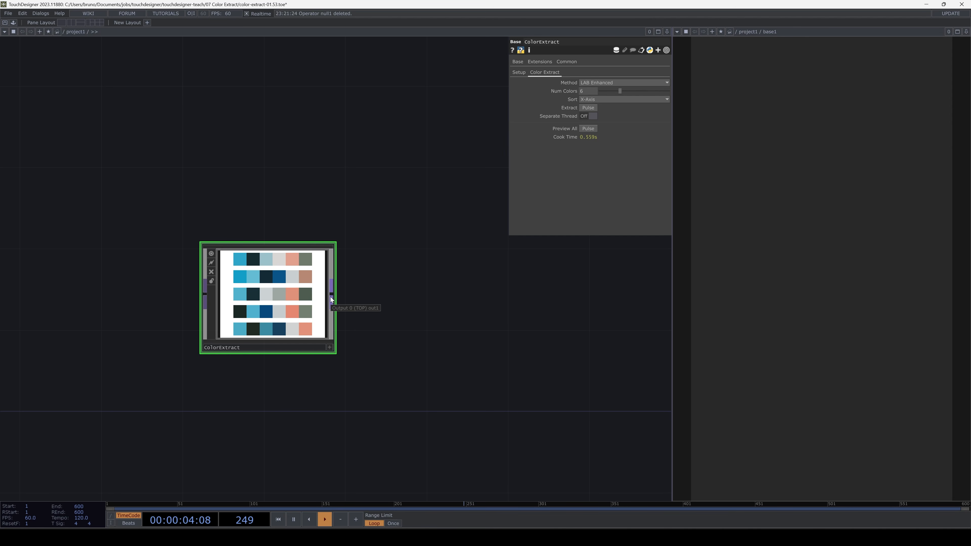
# Step: Add a Movie File In operator wired into ColorExtract and load the coloured barrels image from the Samples/Map folder
pyautogui.press('h')
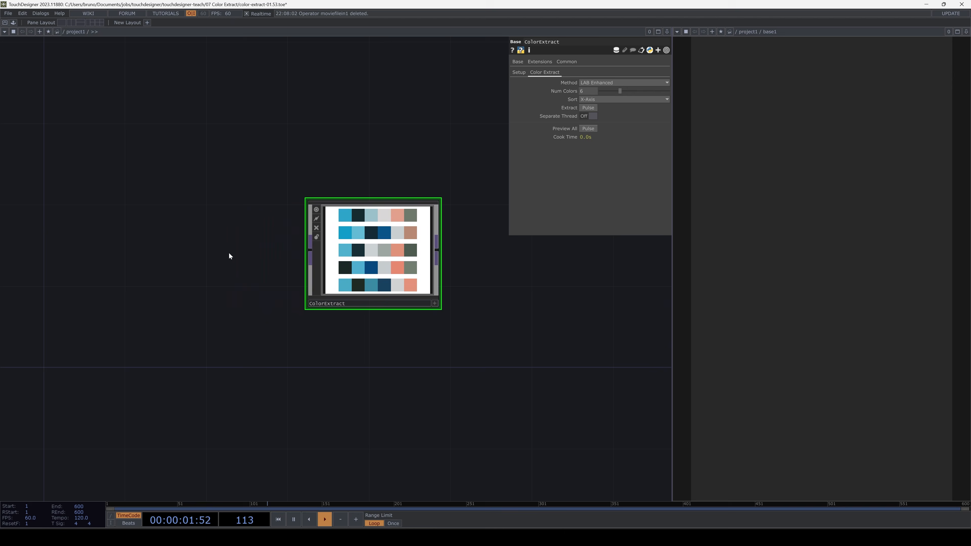
pyautogui.press('Tab')
pyautogui.click(169, 339)
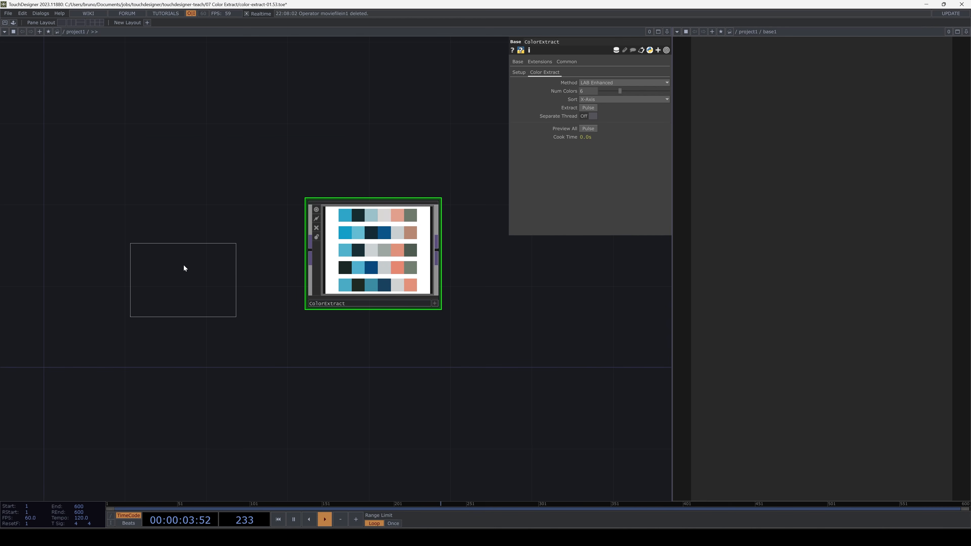
pyautogui.click(177, 252)
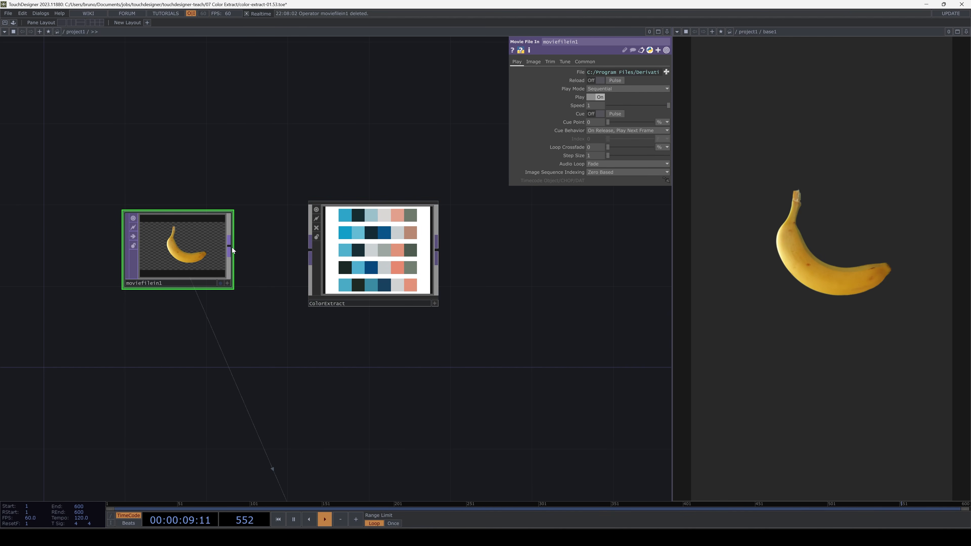
pyautogui.moveTo(230, 250); pyautogui.dragTo(310, 252)
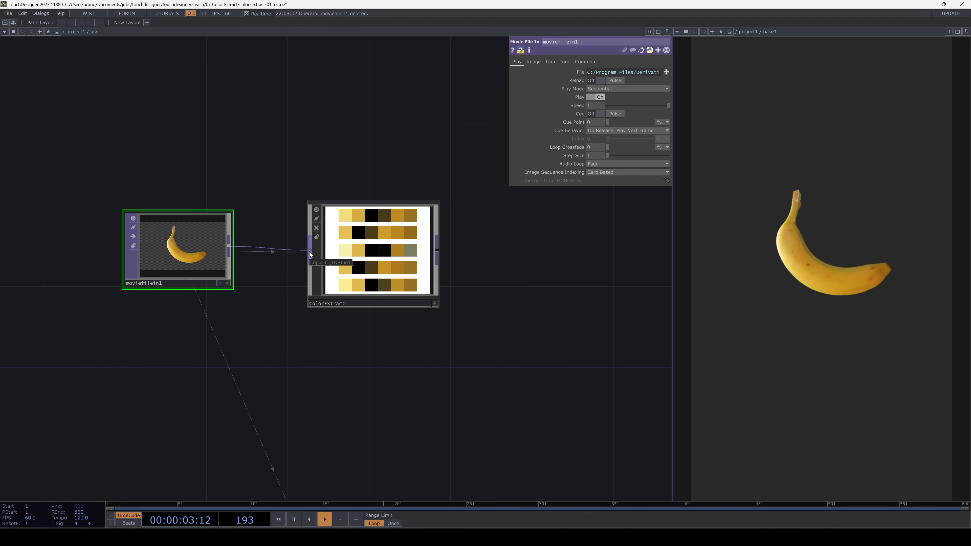
pyautogui.click(666, 71)
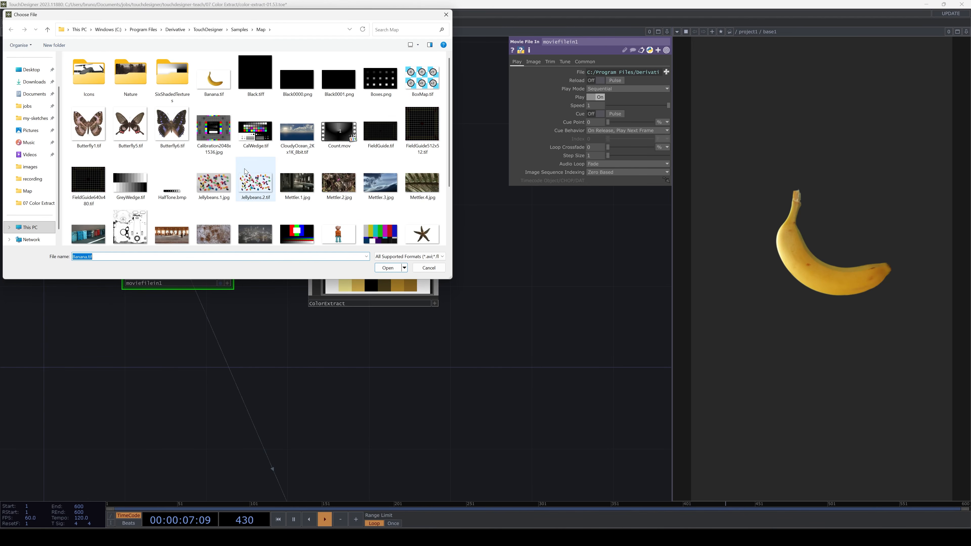
pyautogui.doubleClick(88, 162)
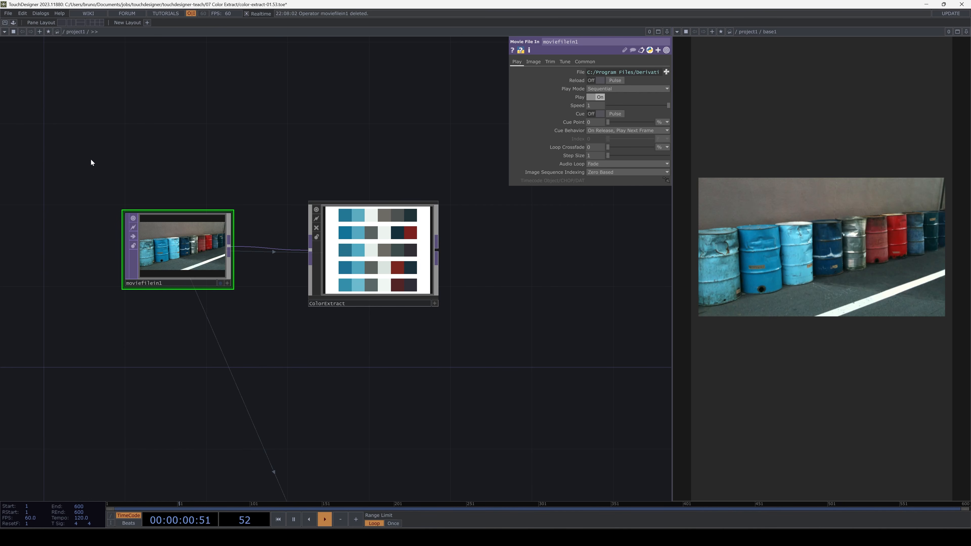
# Step: Add a Null operator connected to the ColorExtract output, placed beside the component
pyautogui.moveTo(473, 273); pyautogui.dragTo(327, 286)
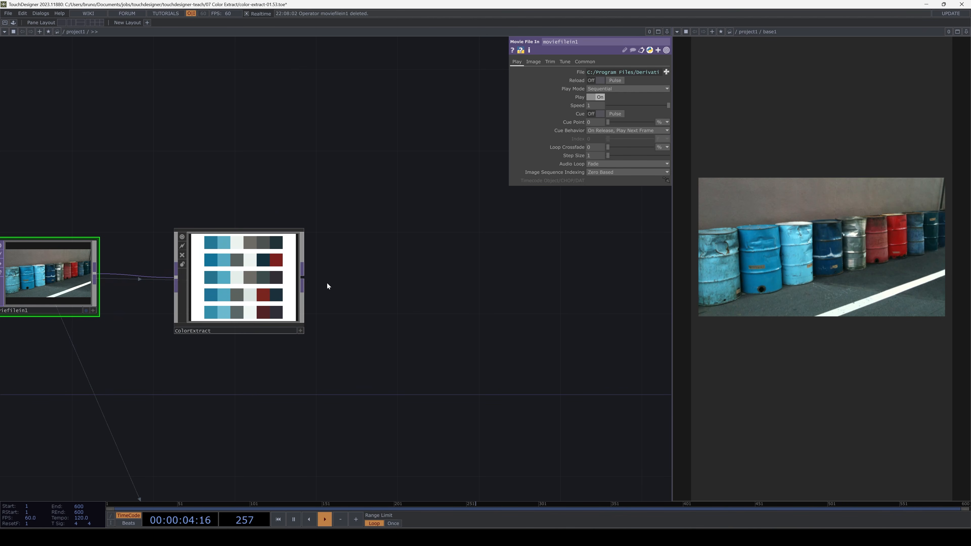
pyautogui.press('Tab')
pyautogui.click(353, 239)
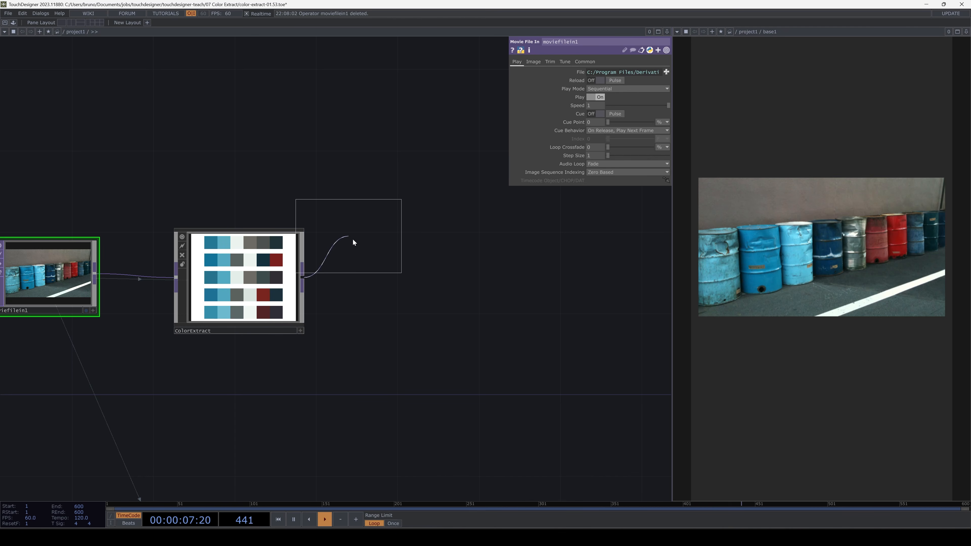
pyautogui.click(406, 280)
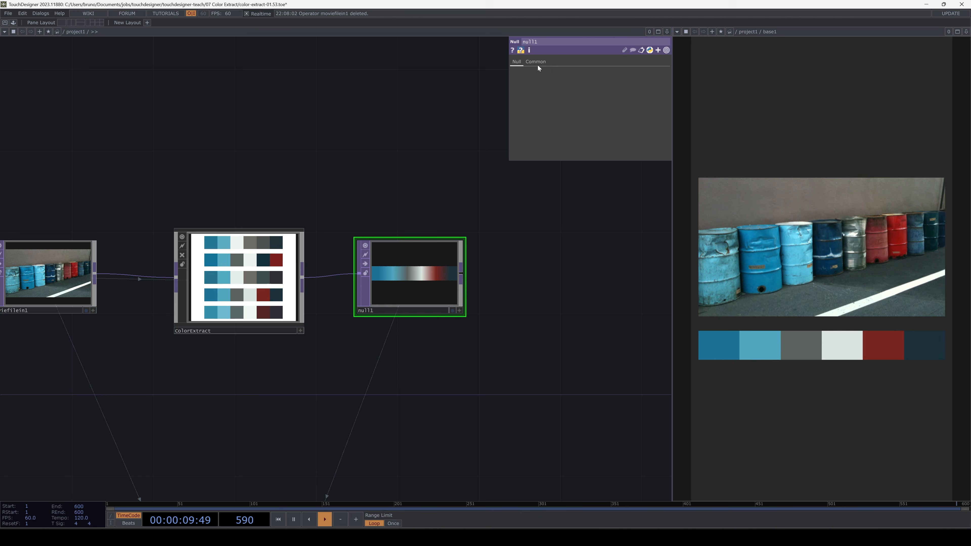
# Step: Set the Null's Viewer Smoothness to Nearest Pixel and inspect its texture information and the ColorExtract parameters
pyautogui.click(540, 63)
pyautogui.click(662, 170)
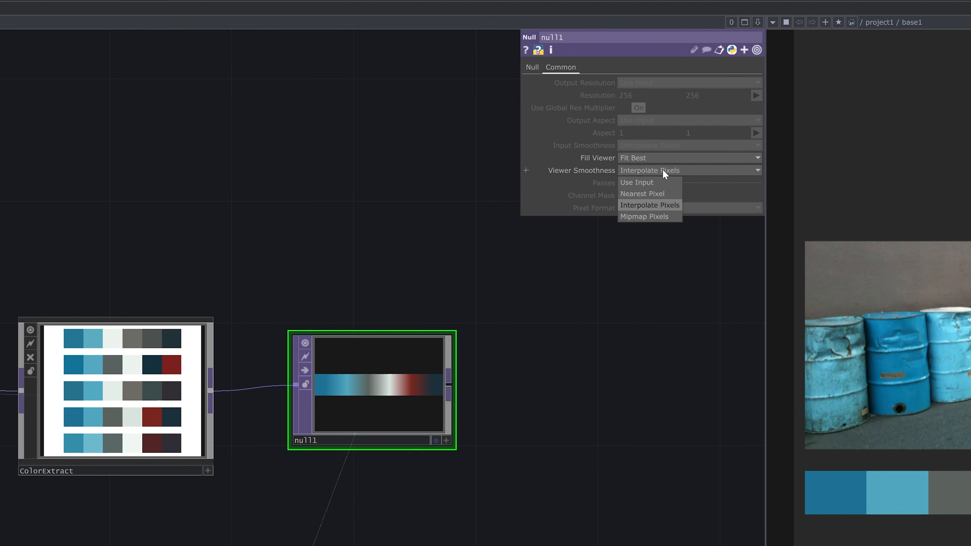
pyautogui.click(657, 198)
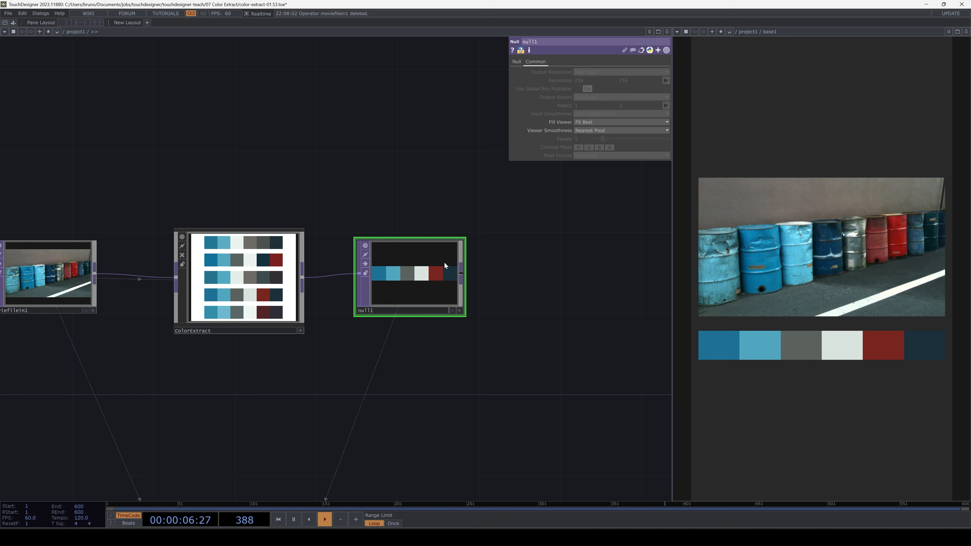
pyautogui.middleClick(426, 371)
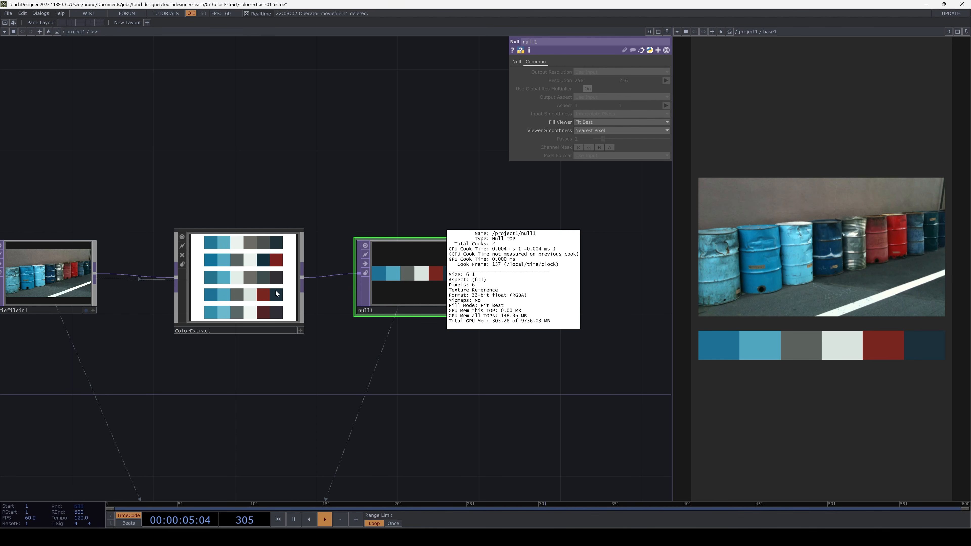
pyautogui.click(277, 294)
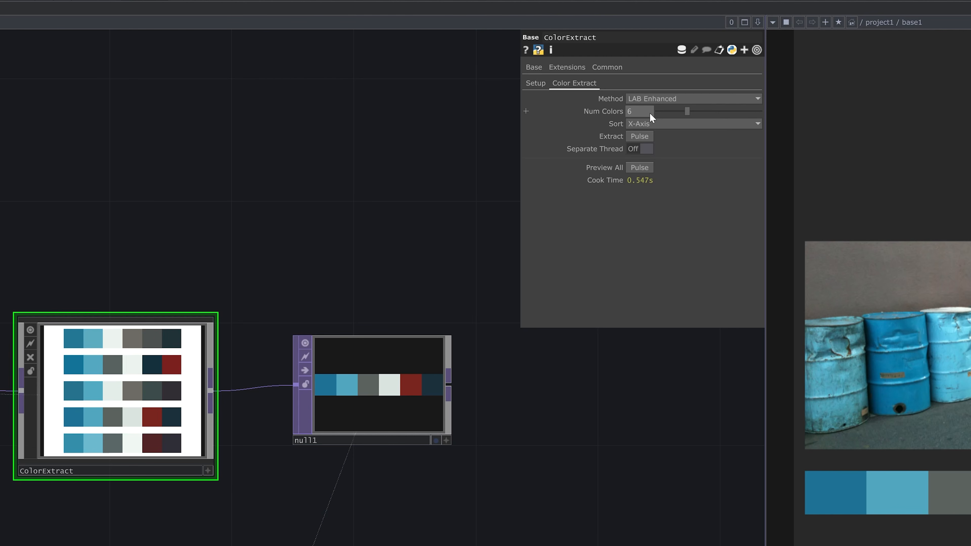
pyautogui.click(662, 97)
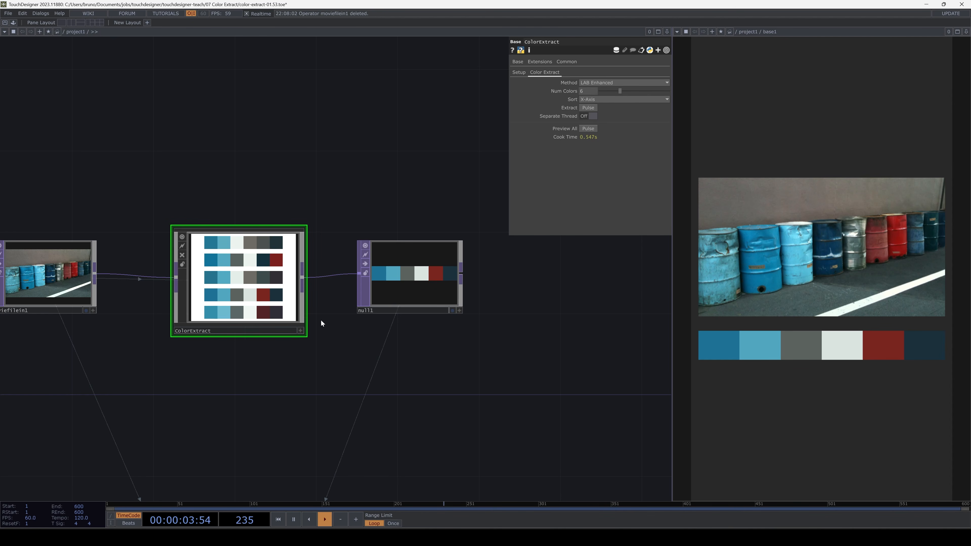
# Step: Load Additional_1569.png from the project's images folder into the Movie File In operator
pyautogui.scroll(-3, 321, 324)
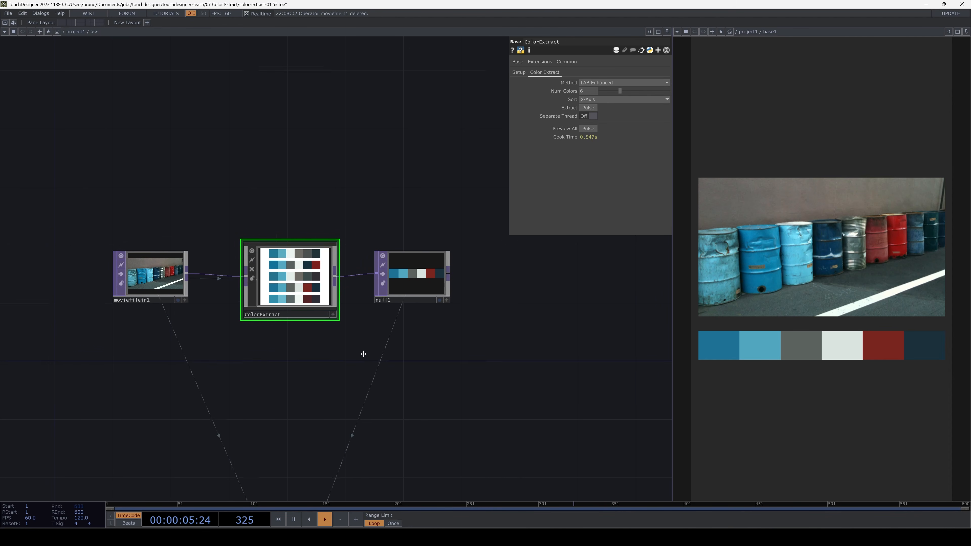
pyautogui.scroll(2, 362, 353)
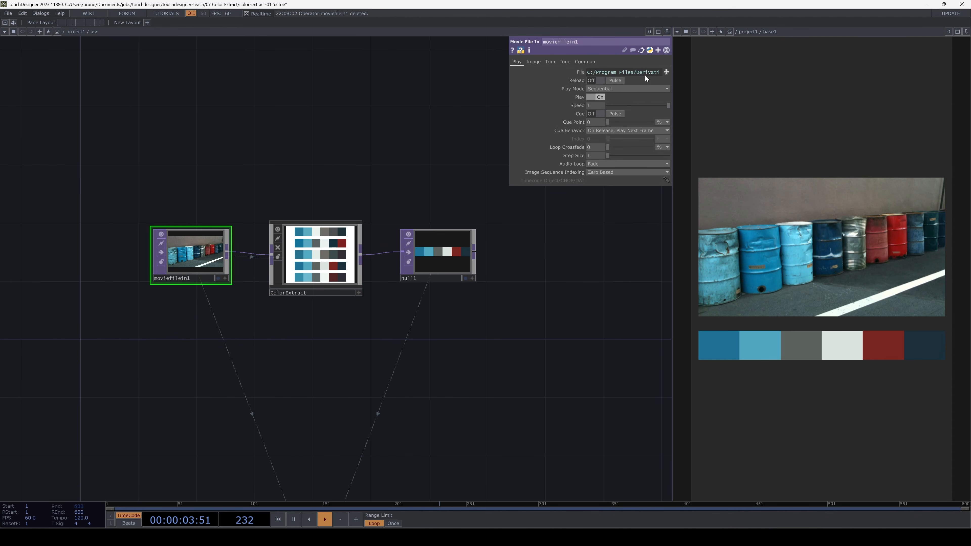
pyautogui.click(666, 72)
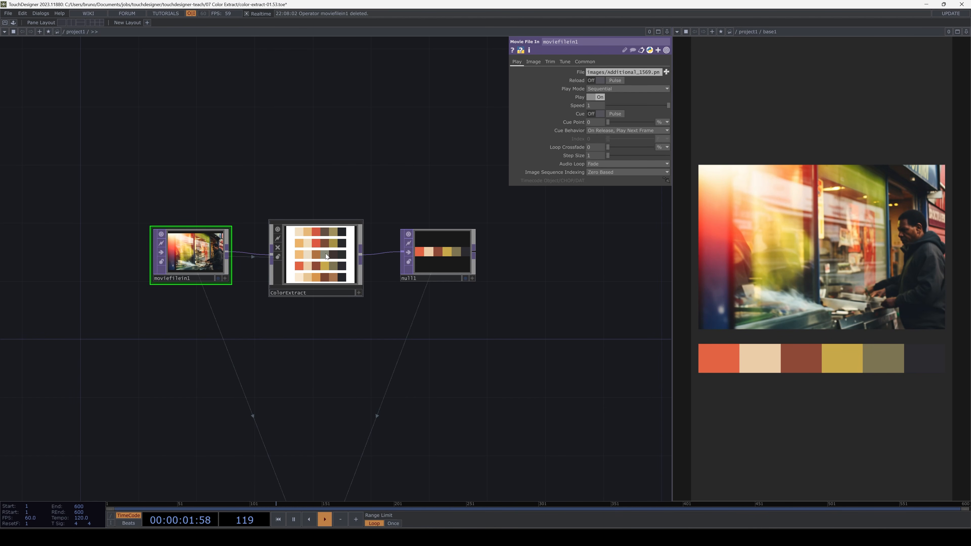
# Step: Try the Y-Axis and Frequency sort orders on ColorExtract and return Sort to X-Axis
pyautogui.click(326, 253)
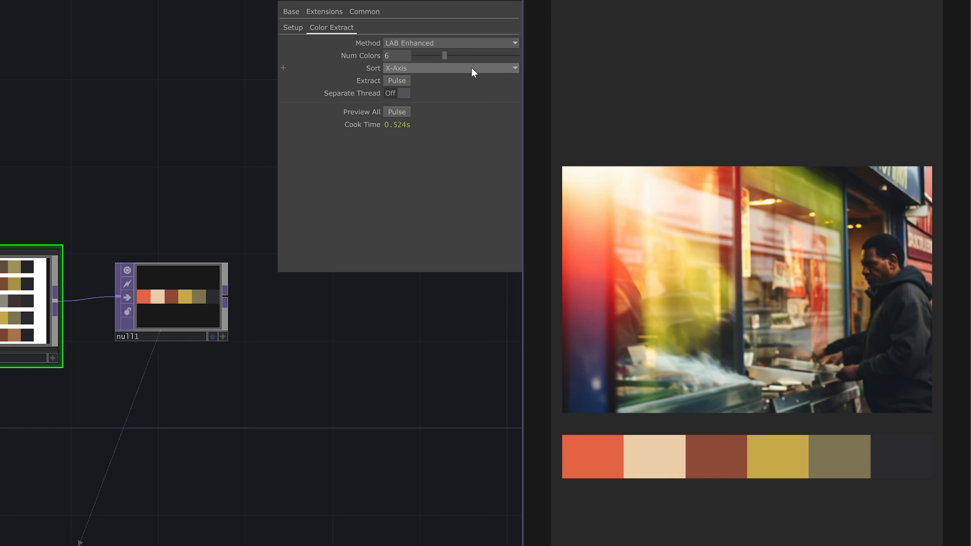
pyautogui.click(638, 101)
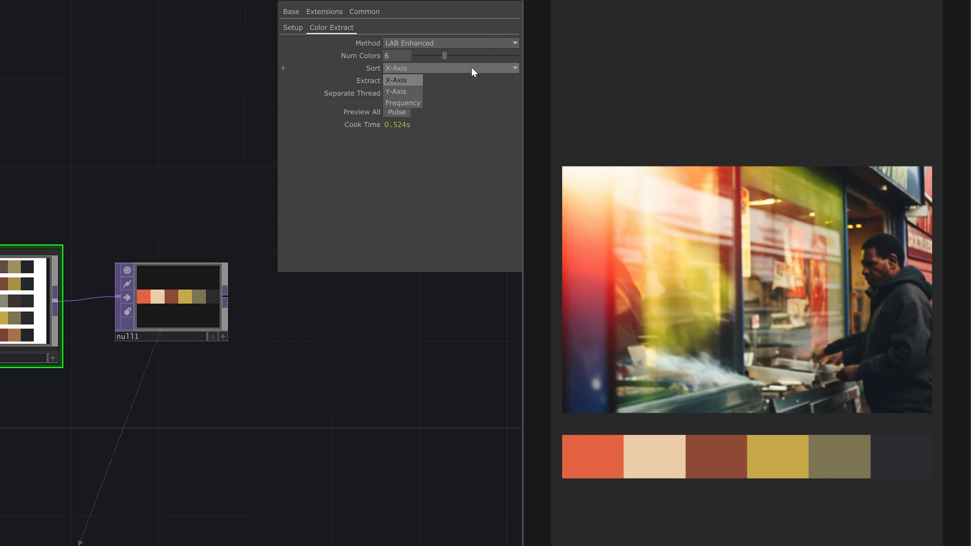
pyautogui.click(408, 93)
pyautogui.click(403, 68)
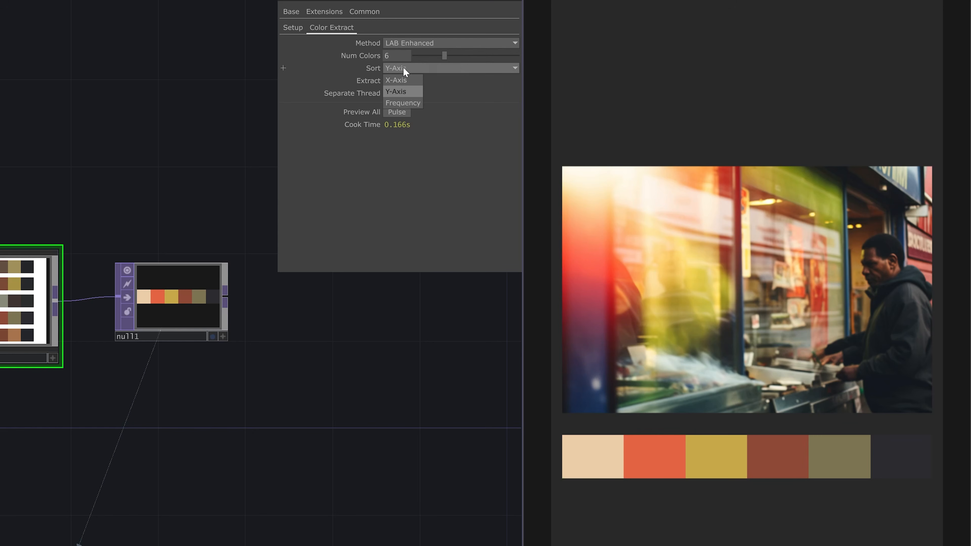
pyautogui.click(401, 103)
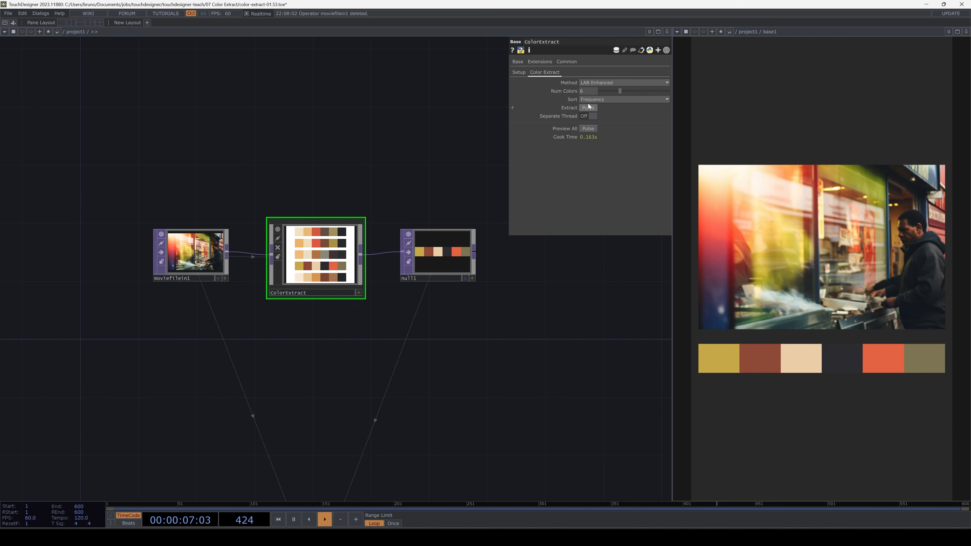
pyautogui.click(395, 68)
pyautogui.click(589, 107)
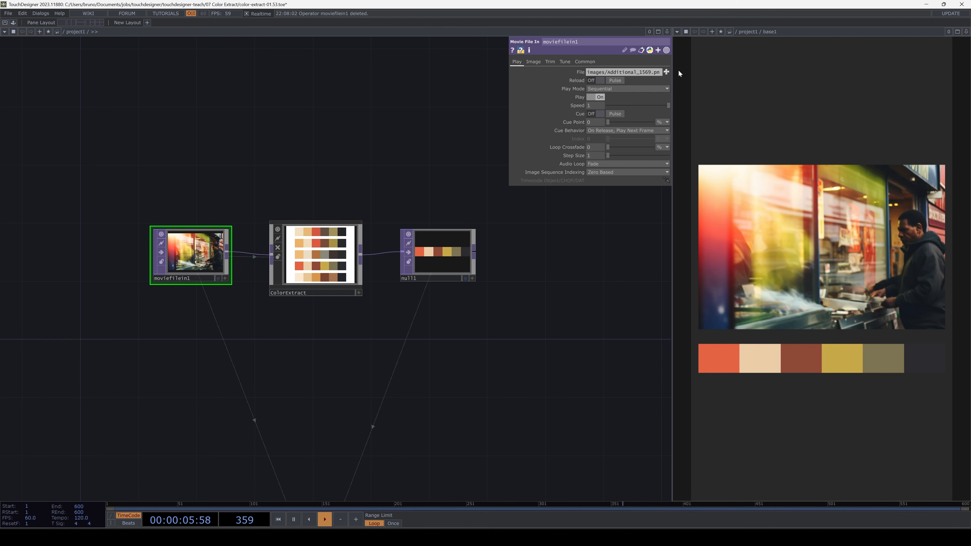
# Step: Replace the Movie File In image with the yellow, black and purple poster photo from the images folder
pyautogui.click(666, 71)
pyautogui.scroll(-5, 252, 153)
pyautogui.click(297, 153)
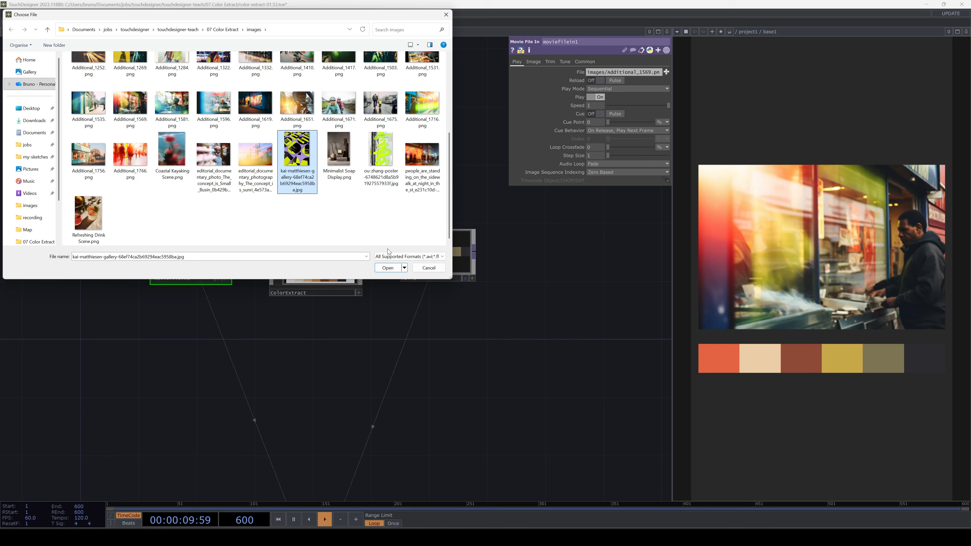
pyautogui.click(388, 267)
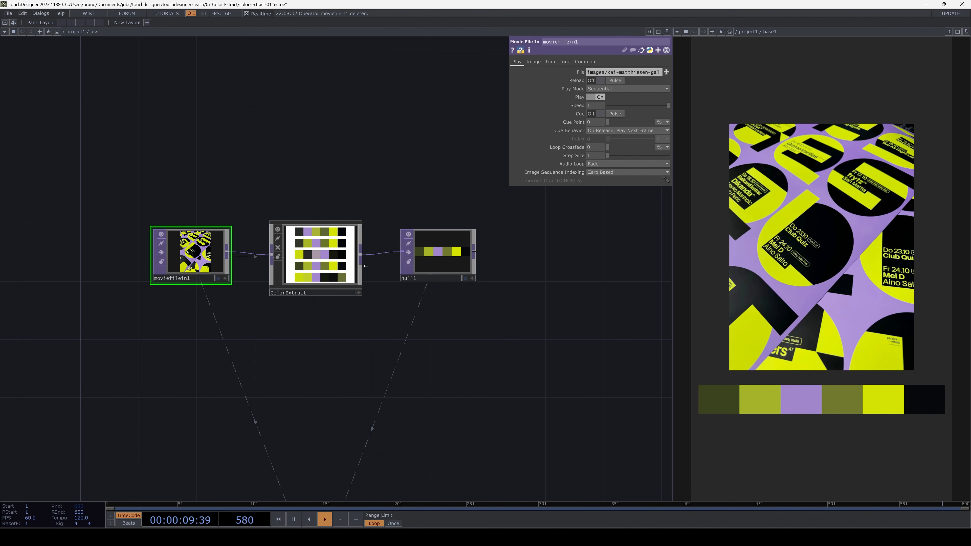
# Step: Run Extract on ColorExtract several times, and once more with Separate Thread switched on
pyautogui.click(363, 265)
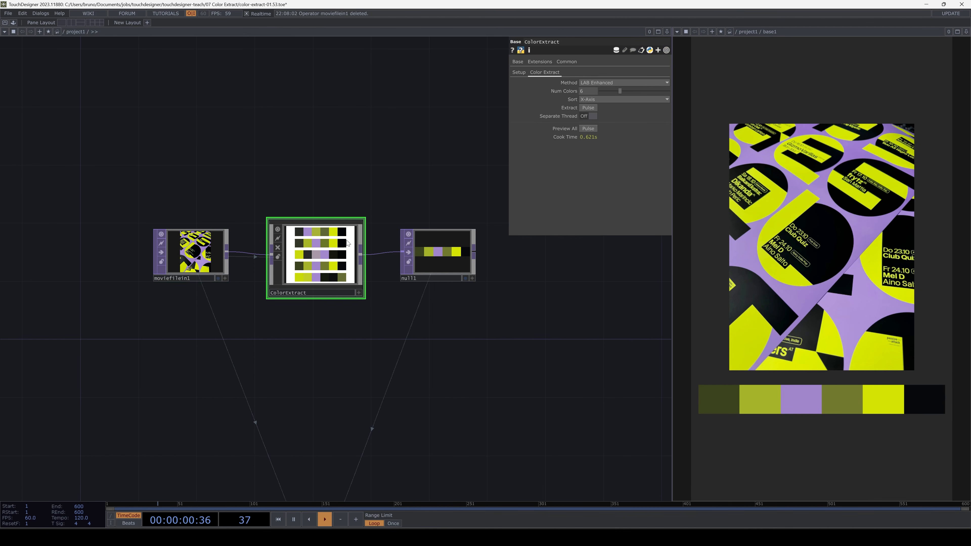
pyautogui.click(592, 108)
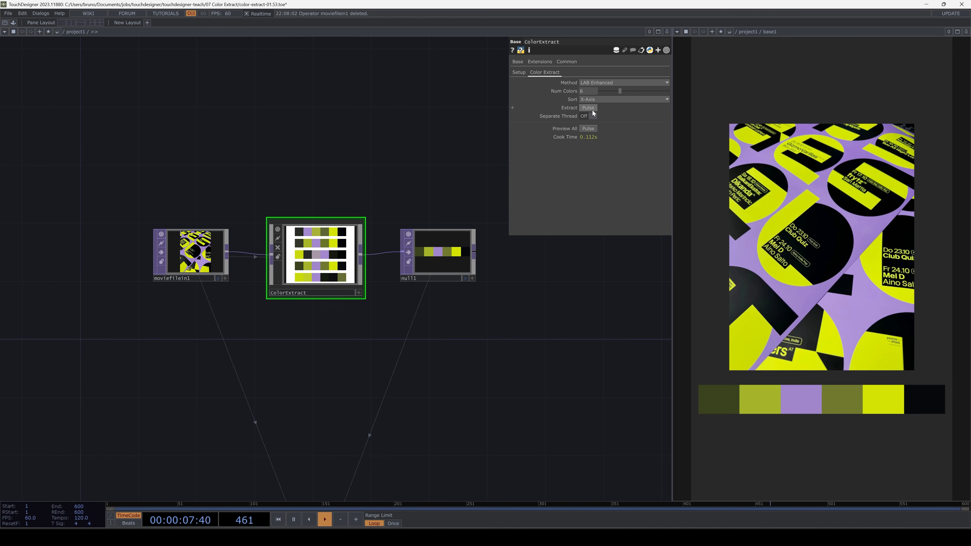
pyautogui.click(592, 109)
pyautogui.click(593, 109)
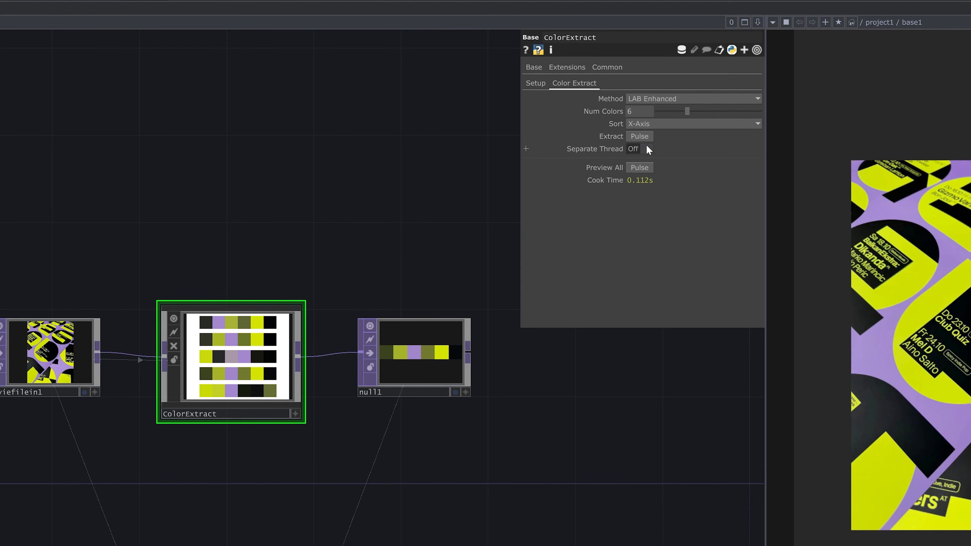
pyautogui.click(646, 149)
pyautogui.click(639, 136)
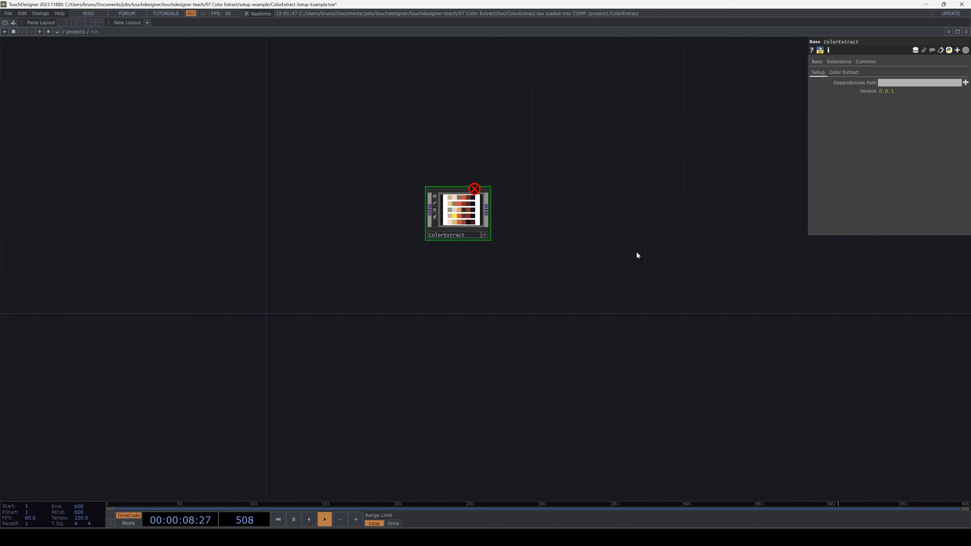
# Step: Open the tox folder's README.md and copy the Windows standalone installer command from the uv installation page for its recommended uv setup
pyautogui.click(840, 99)
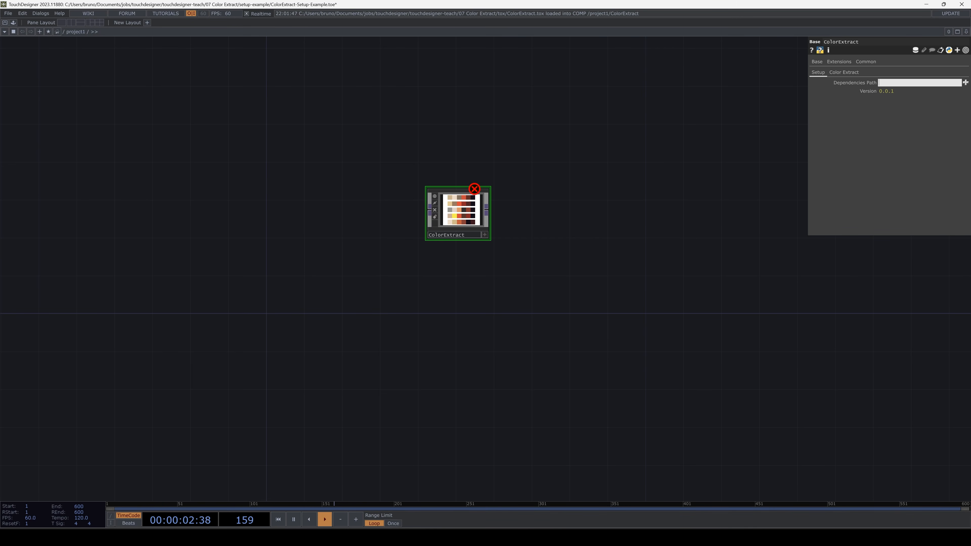
pyautogui.click(313, 537)
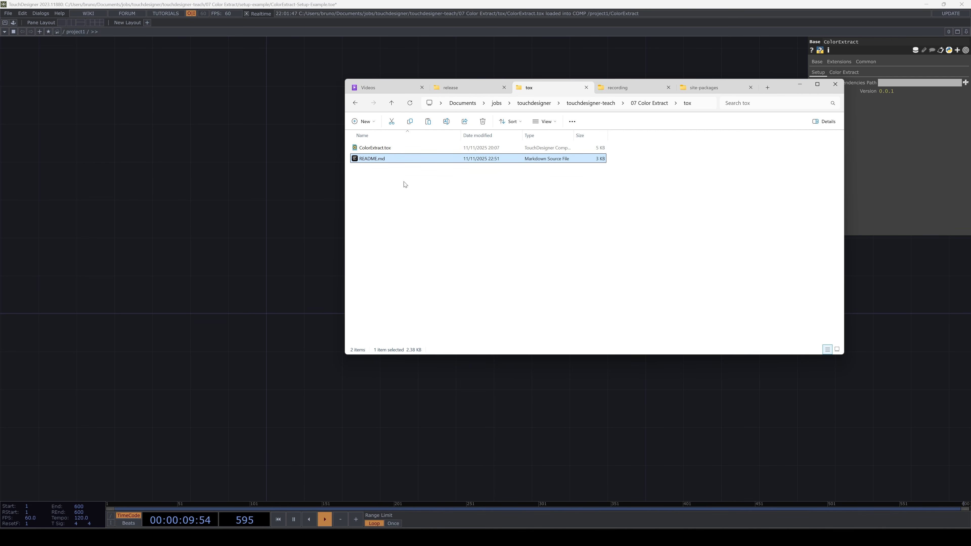
pyautogui.hotkey('alt', 'Tab')
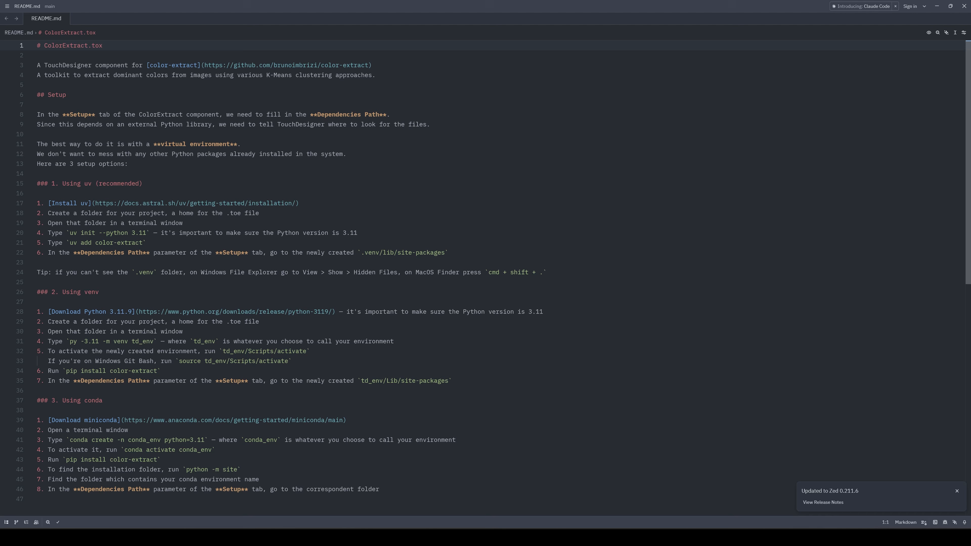
pyautogui.moveTo(37, 183); pyautogui.dragTo(142, 183)
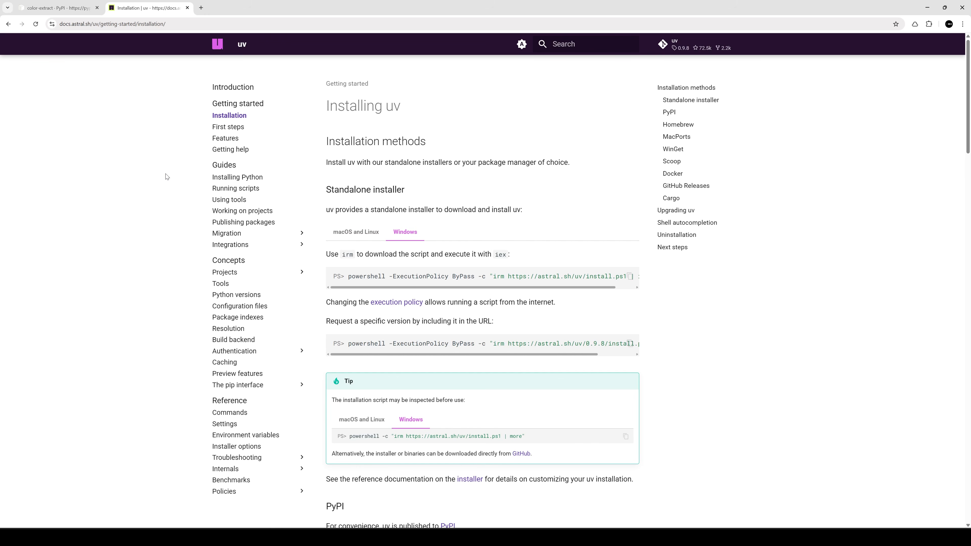
pyautogui.click(630, 277)
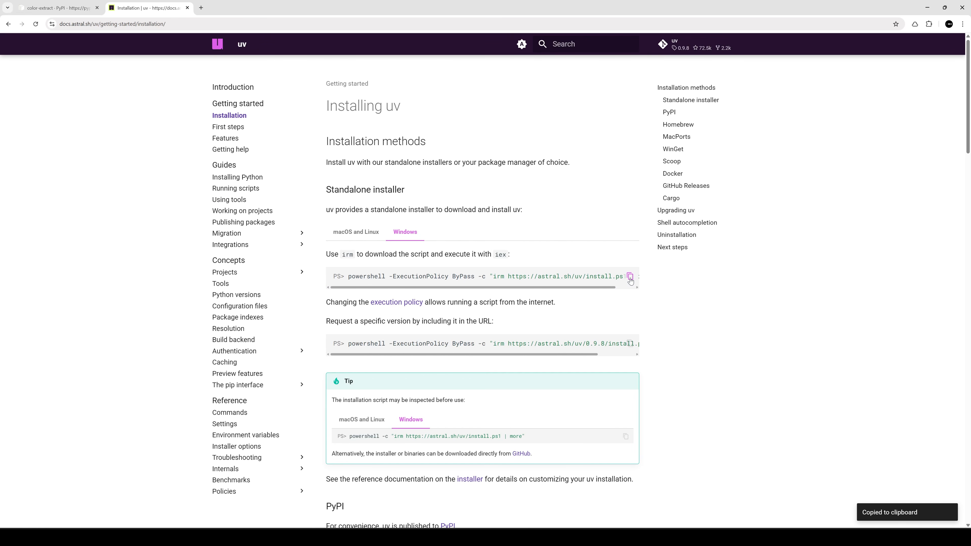
# Step: Switch to TouchDesigner and save the project as ColorExtract-Setup-Example.toe in a new setup-example folder inside Documents
pyautogui.hotkey('alt', 'Tab')
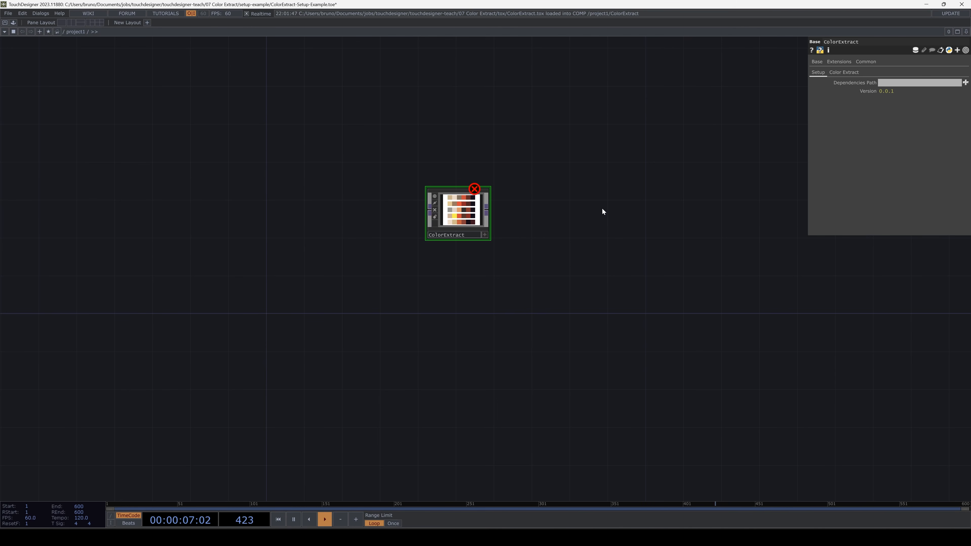
pyautogui.click(7, 13)
pyautogui.click(34, 60)
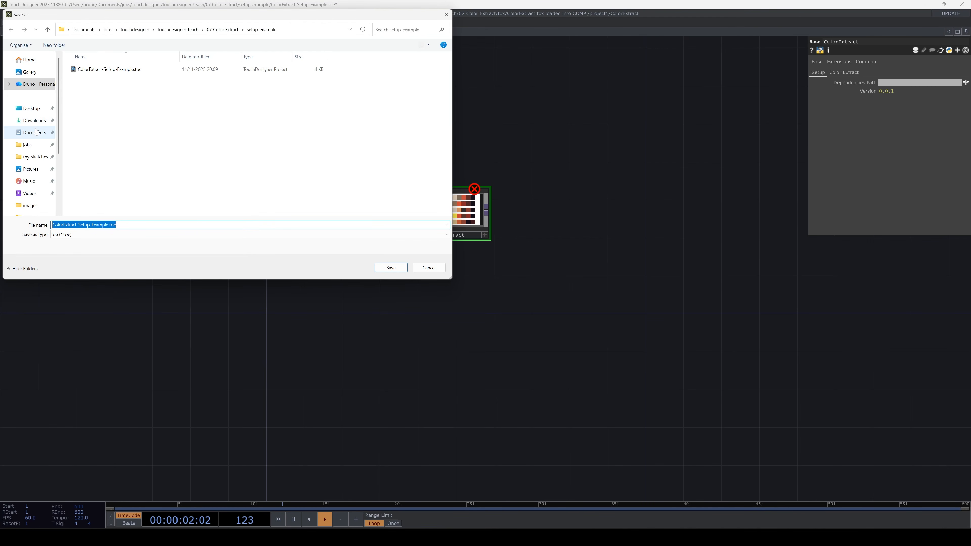
pyautogui.click(68, 46)
pyautogui.write('setu')
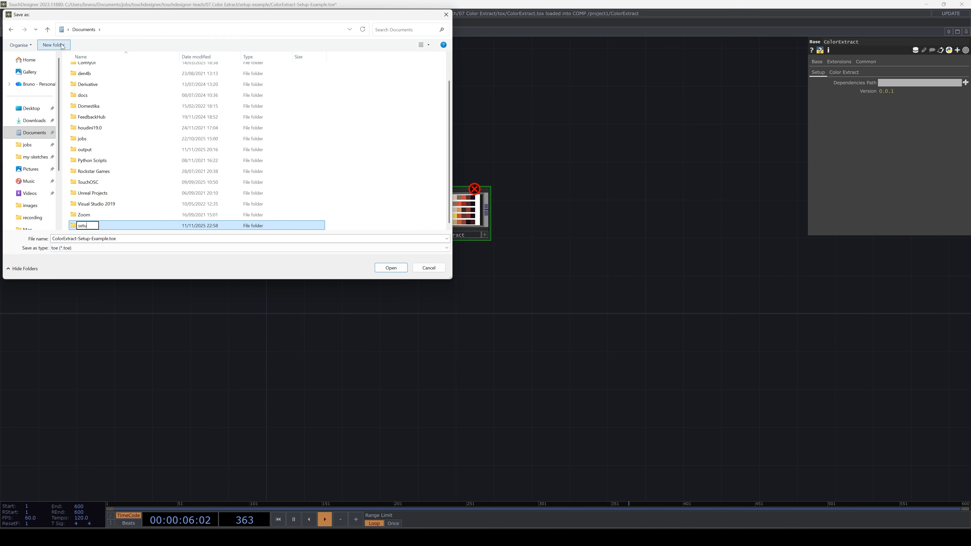
pyautogui.write('p-example')
pyautogui.press('Return')
pyautogui.doubleClick(161, 226)
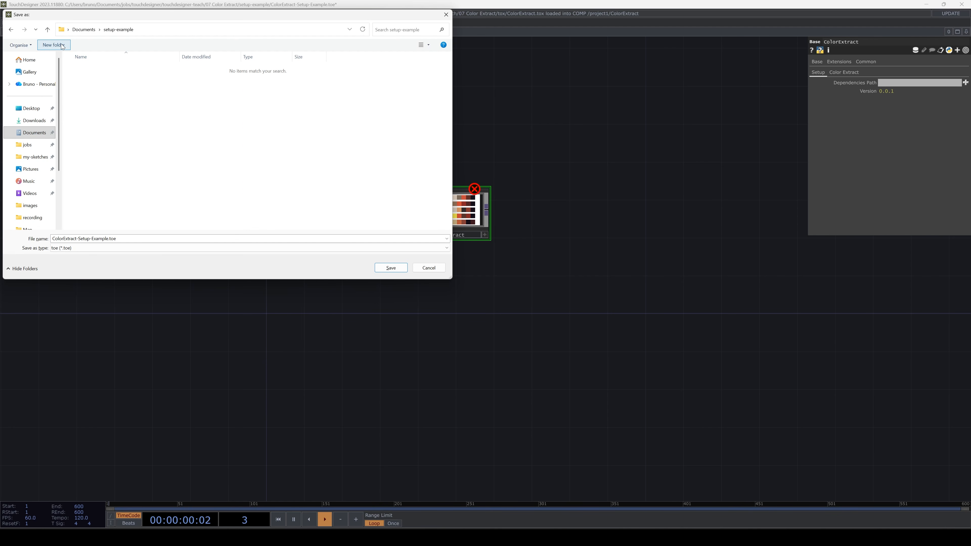
pyautogui.click(386, 268)
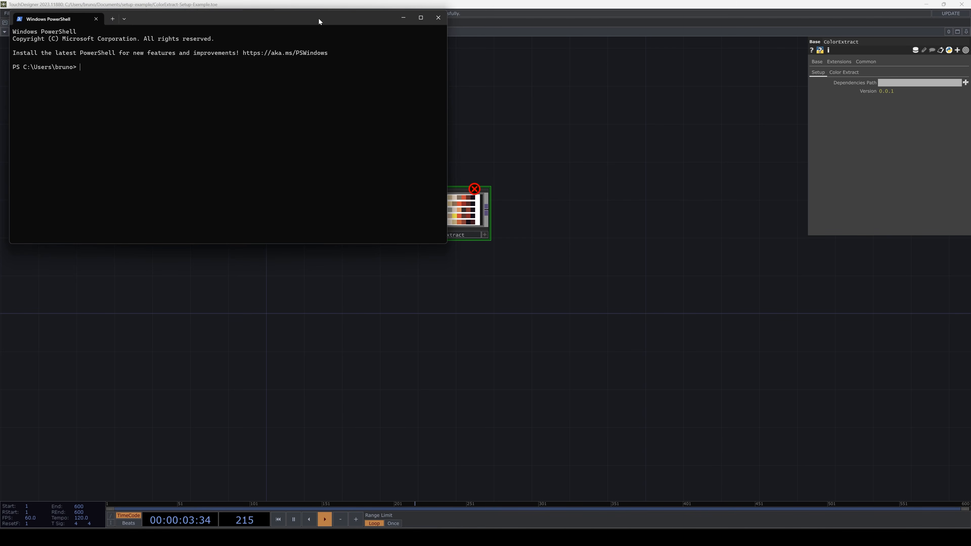
# Step: In PowerShell, initialize a Python 3.11 uv project in Documents\setup-example and add the color-extract package to it
pyautogui.moveTo(319, 18); pyautogui.dragTo(498, 151)
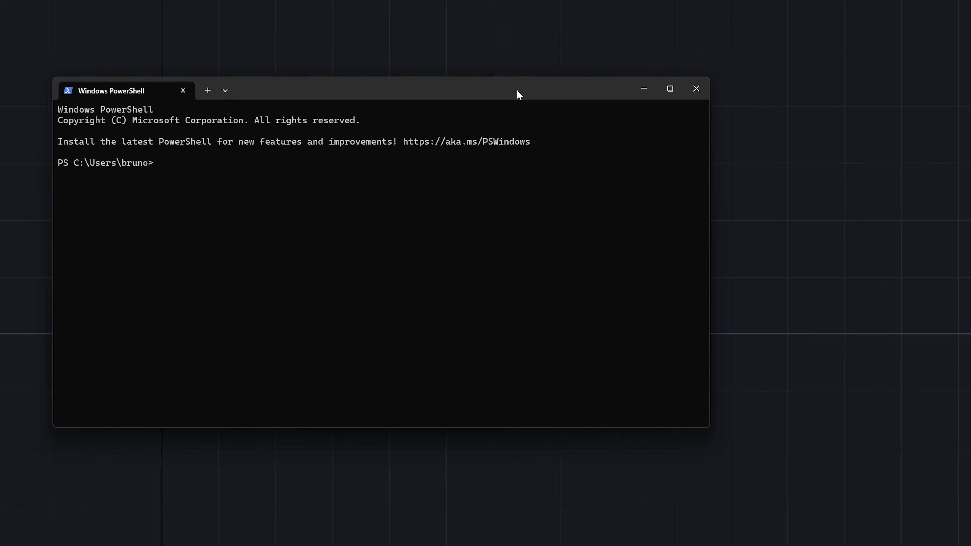
pyautogui.write('cd .\\Documents\\setup-example\\')
pyautogui.press('Return')
pyautogui.write('uv ini')
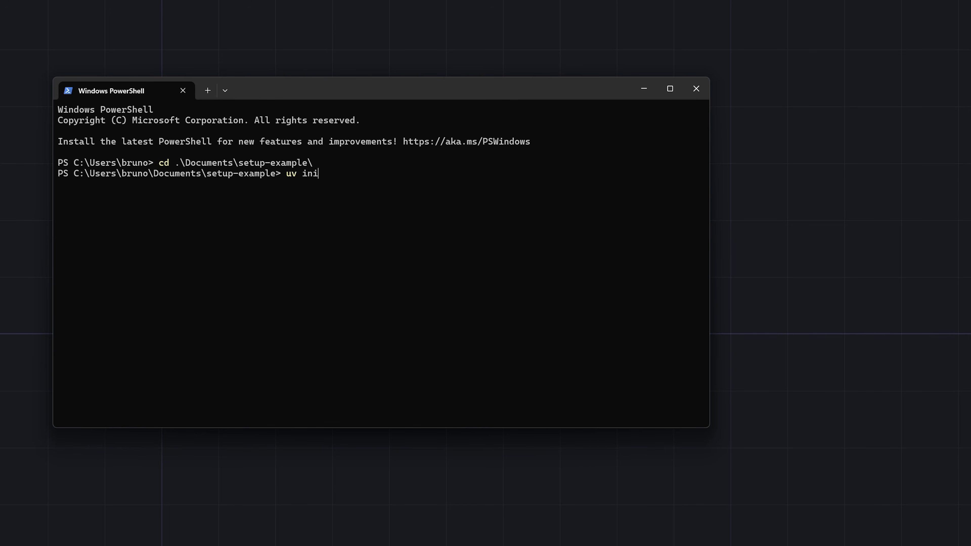
pyautogui.write('t --python 3.11')
pyautogui.press('Return')
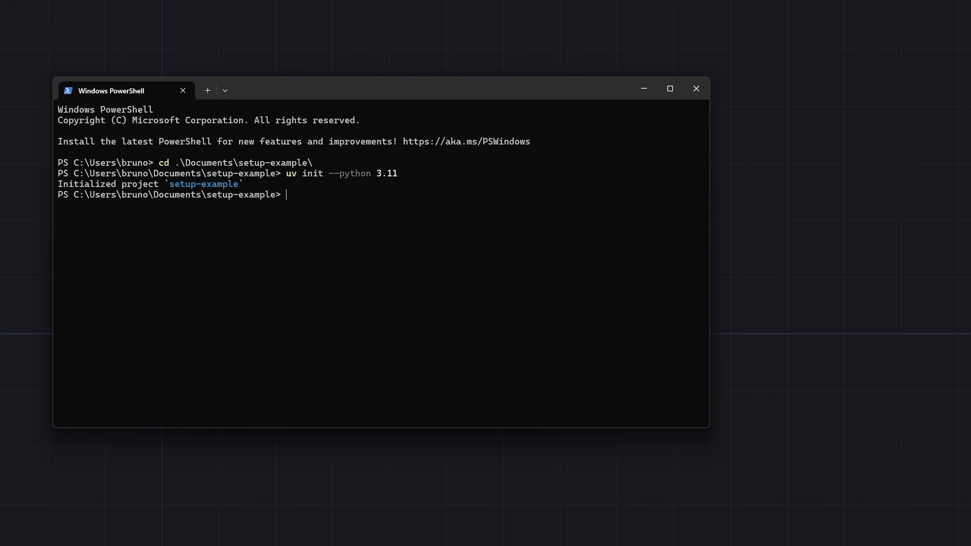
pyautogui.write('uv add color-extract')
pyautogui.press('Return')
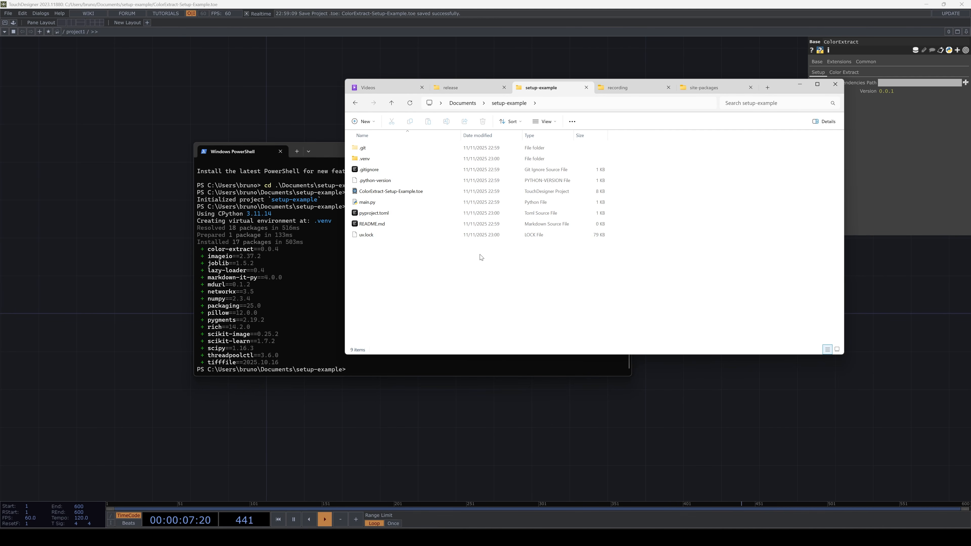
# Step: Look up the hidden-items option for the setup-example folder, and toggle hidden files off and on in macOS Finder to reveal .venv
pyautogui.click(544, 121)
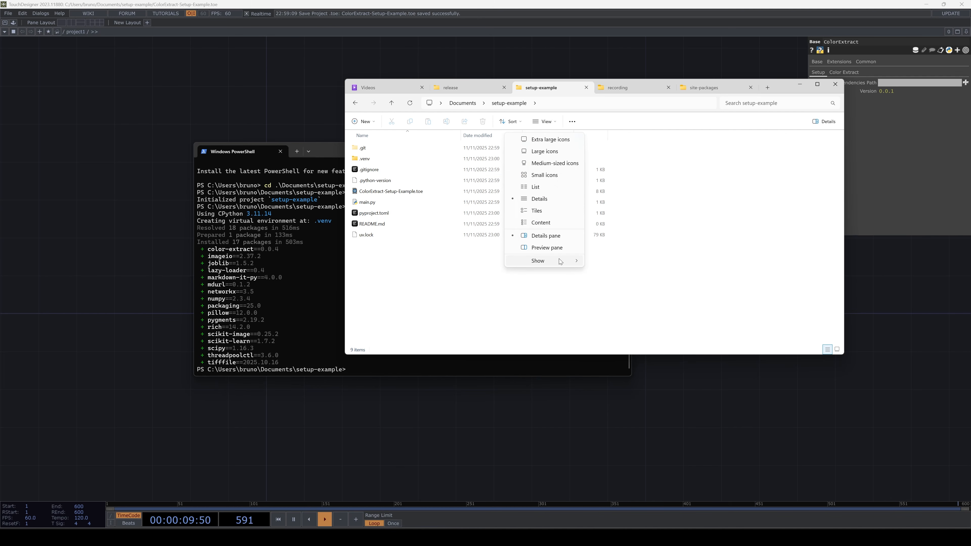
pyautogui.moveTo(562, 261)
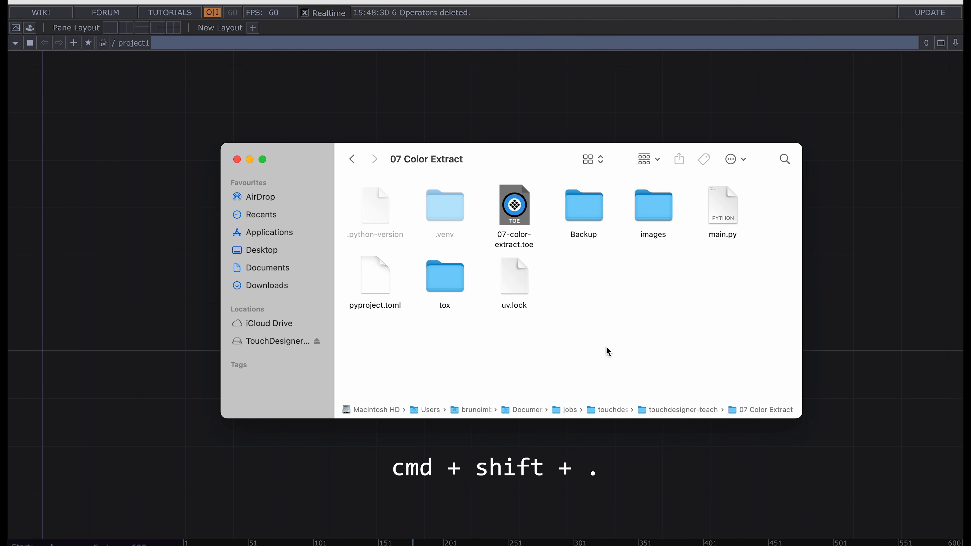
pyautogui.press('super+shift+period')
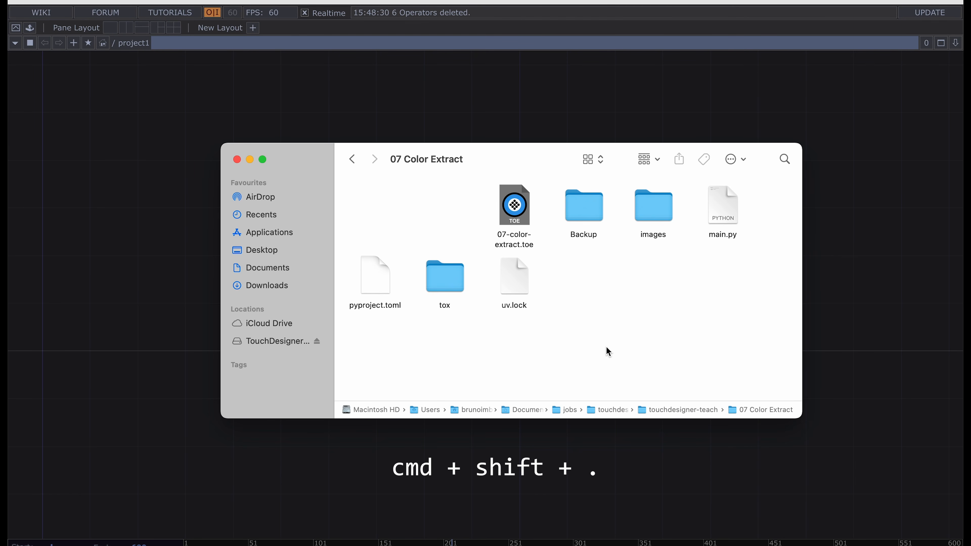
pyautogui.press('super+shift+period')
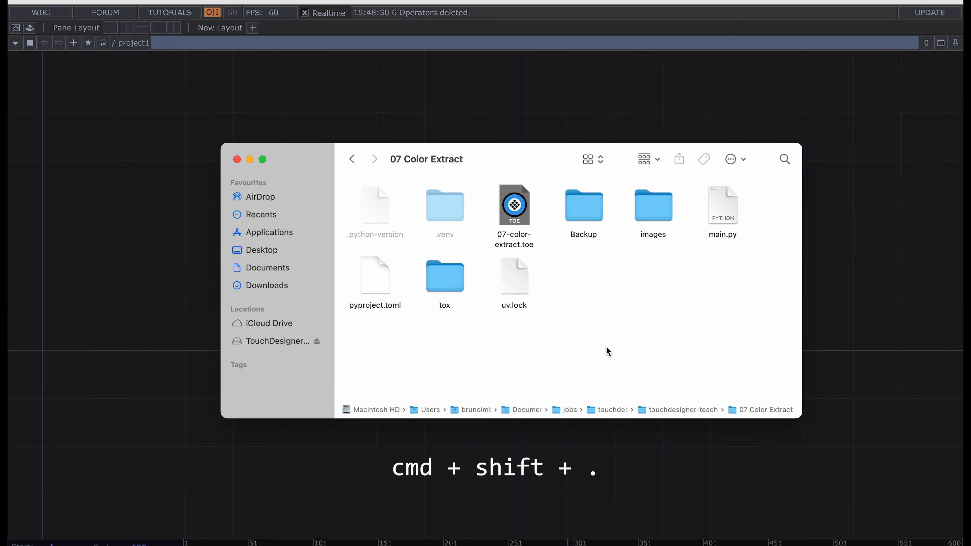
pyautogui.click(452, 217)
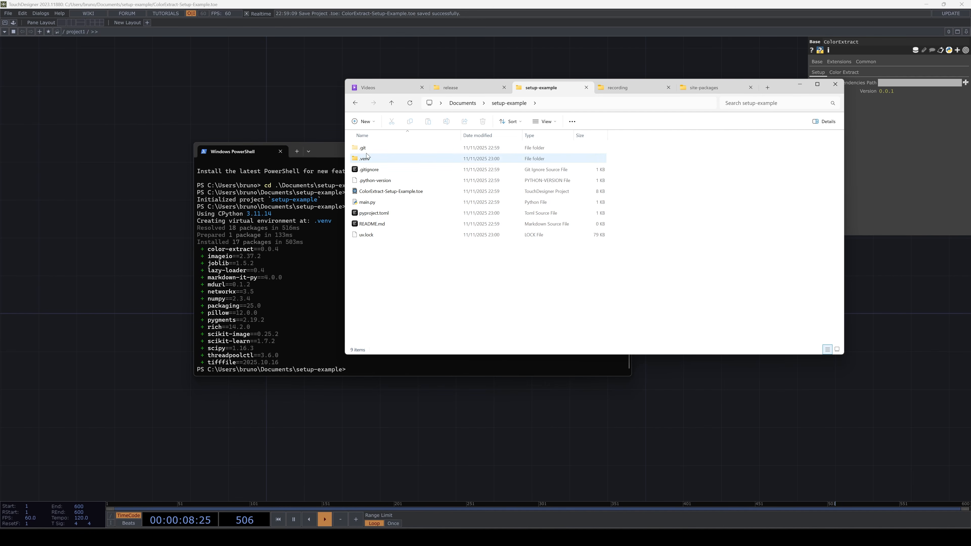
# Step: Browse from the setup-example folder through .venv and Lib to locate the site-packages folder
pyautogui.doubleClick(362, 160)
pyautogui.doubleClick(362, 148)
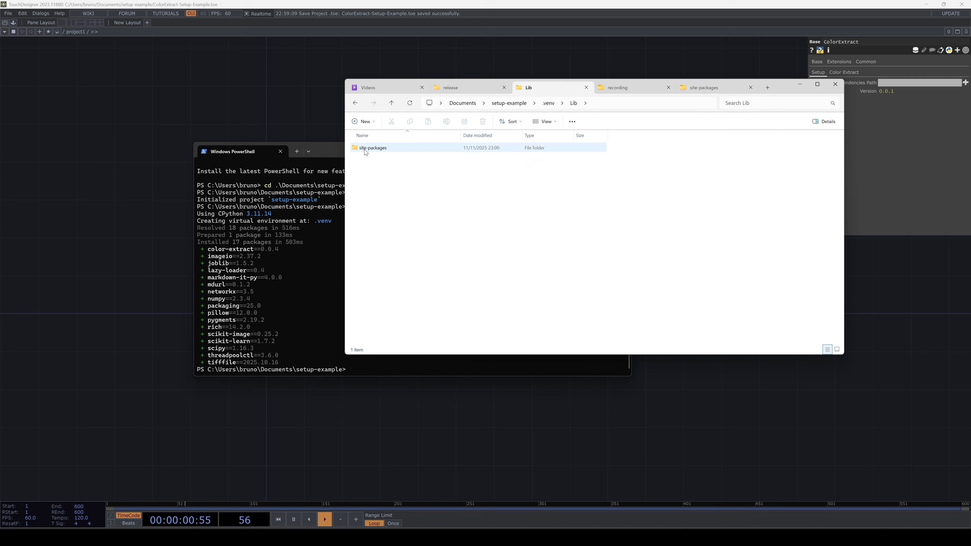
pyautogui.click(365, 148)
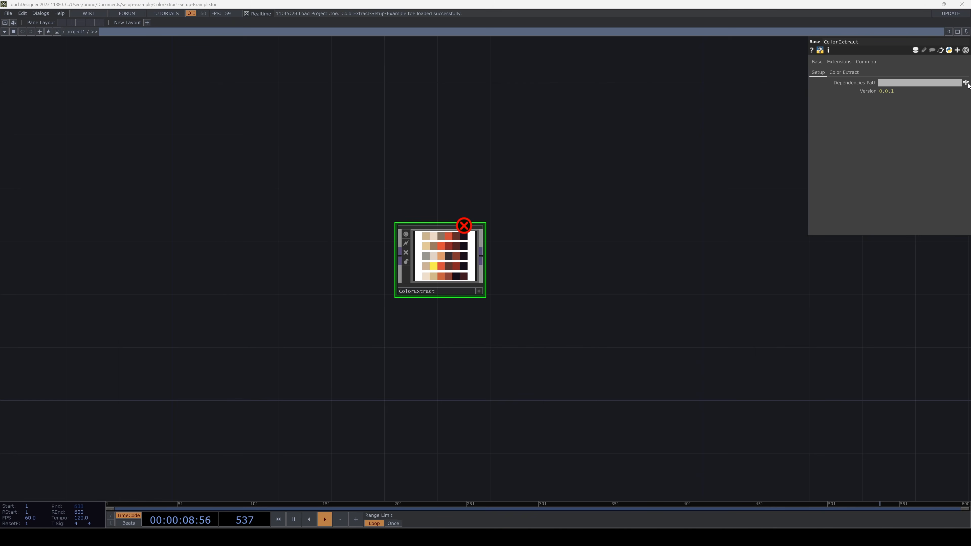
# Step: Set ColorExtract's Dependencies Path to the project's .venv/Lib/site-packages folder and show the component's Extensions parameters
pyautogui.click(966, 82)
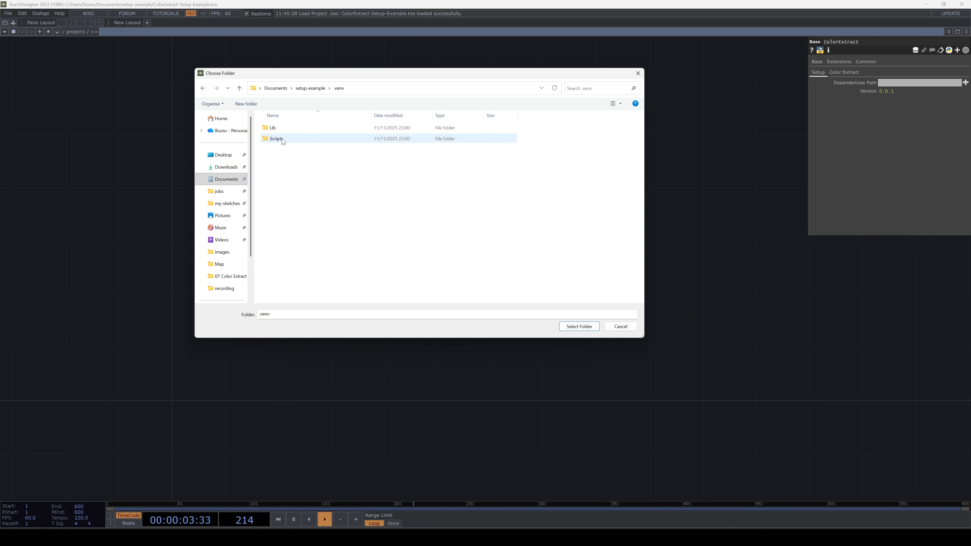
pyautogui.doubleClick(273, 128)
pyautogui.click(275, 128)
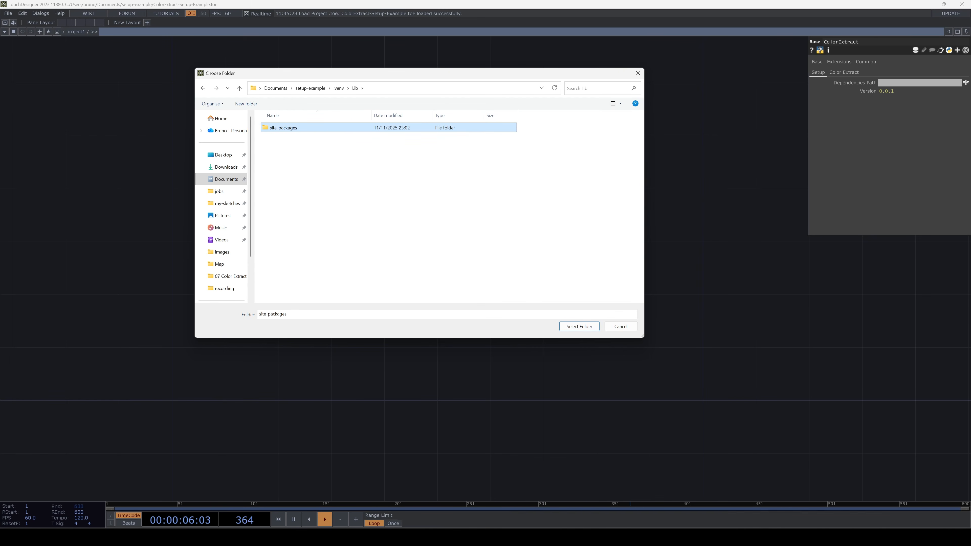
pyautogui.click(578, 327)
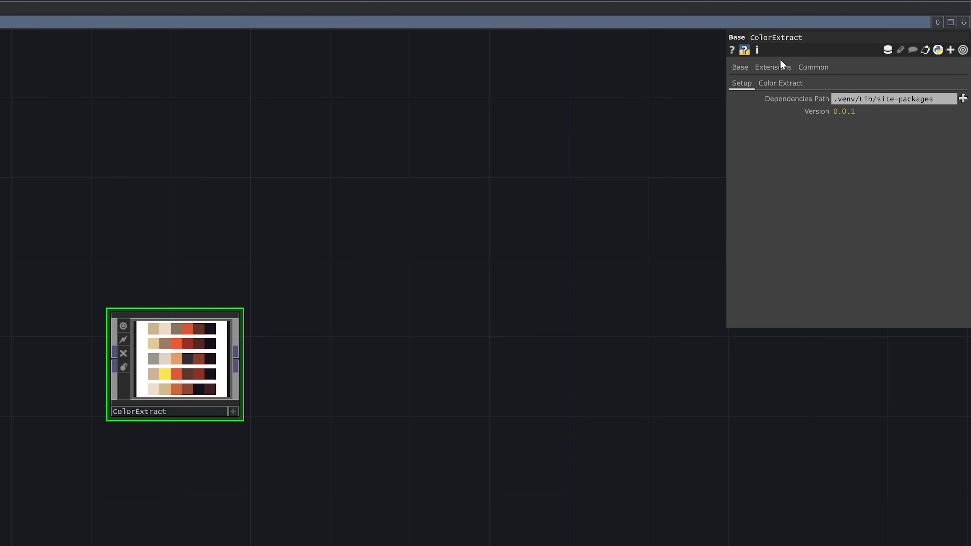
pyautogui.click(780, 66)
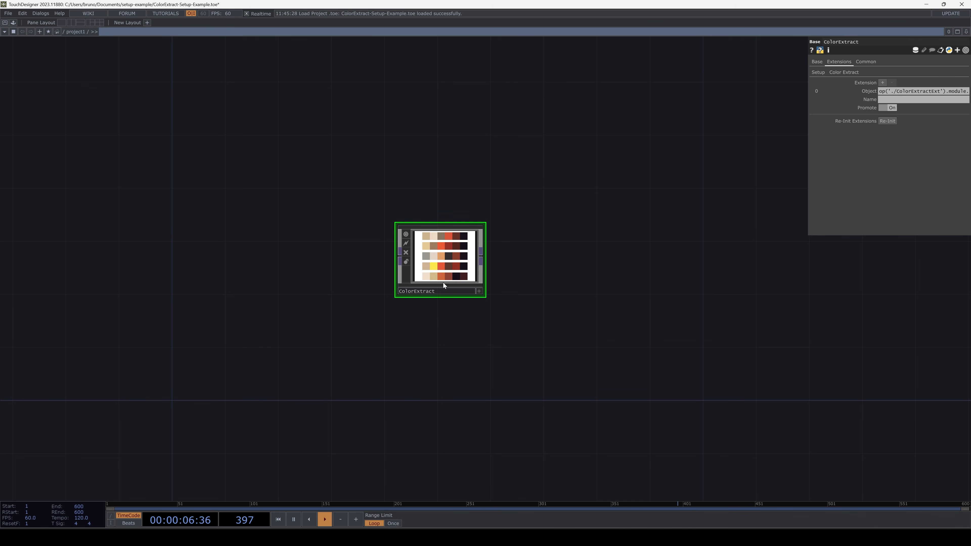
# Step: Add a Movie File In operator feeding ColorExtract and replace its default banana image with the dark brown, detailed picture
pyautogui.press('Tab')
pyautogui.click(345, 257)
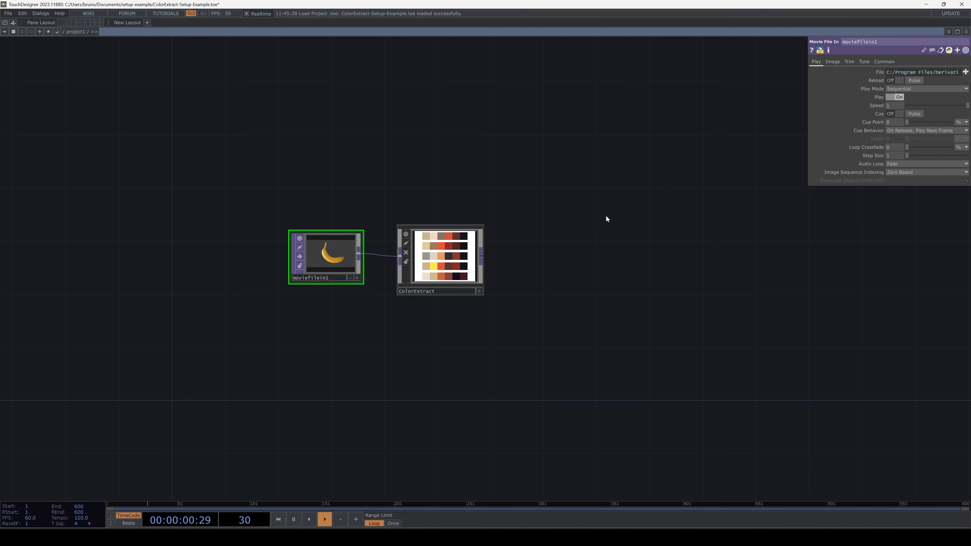
pyautogui.click(966, 71)
pyautogui.doubleClick(531, 167)
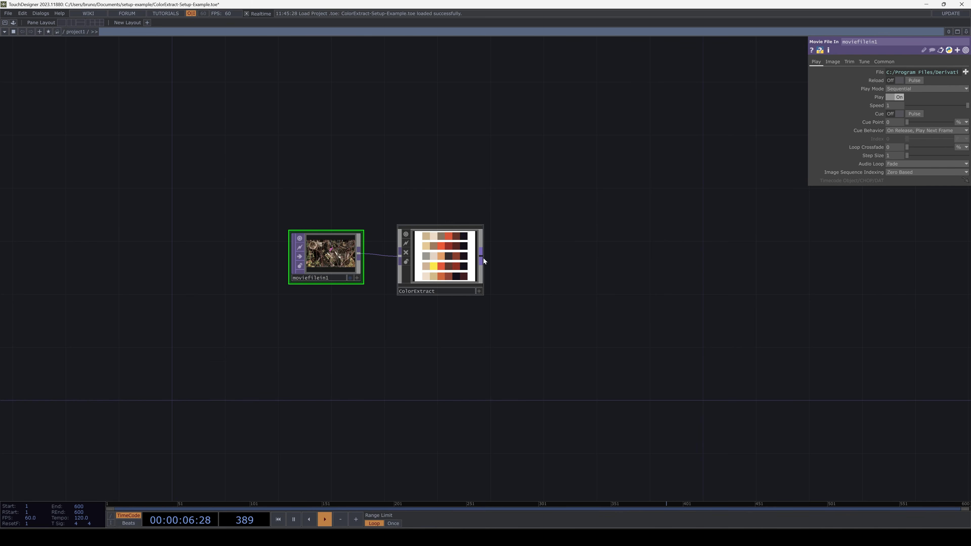
# Step: Add a Null operator connected to ColorExtract's output, placed beside the component
pyautogui.rightClick(482, 258)
pyautogui.write('null')
pyautogui.click(512, 224)
pyautogui.click(539, 256)
# Step: Run Preview All on ColorExtract to generate palettes from the connected image with every method
pyautogui.click(443, 256)
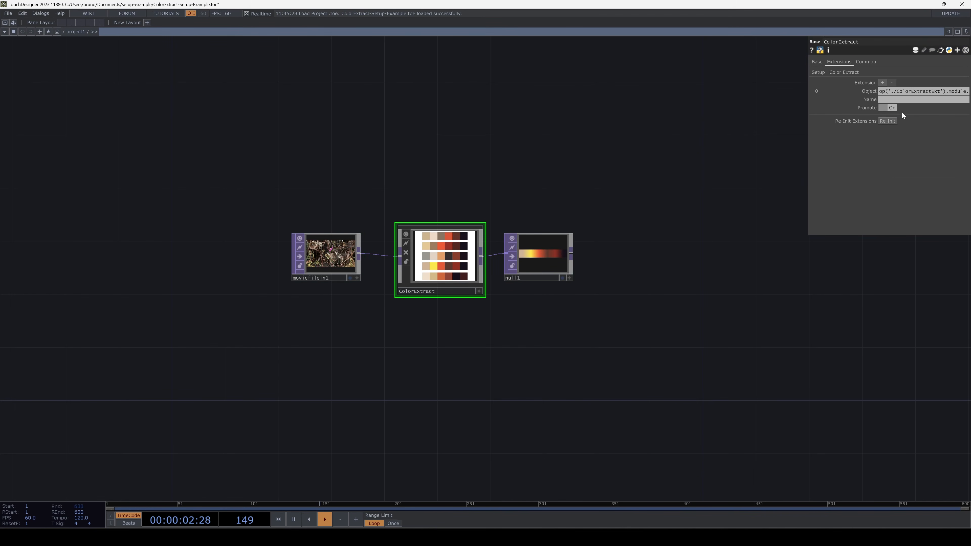
pyautogui.click(844, 72)
pyautogui.click(892, 127)
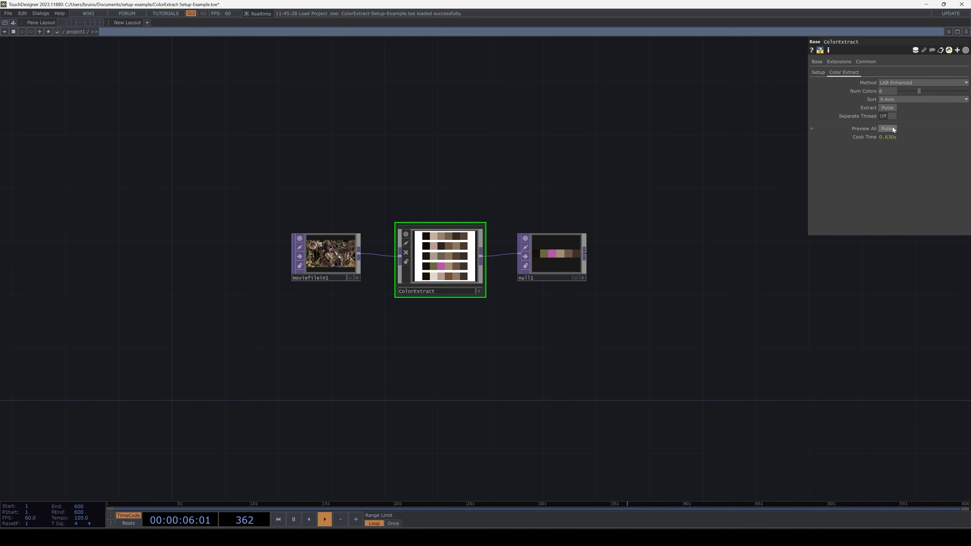